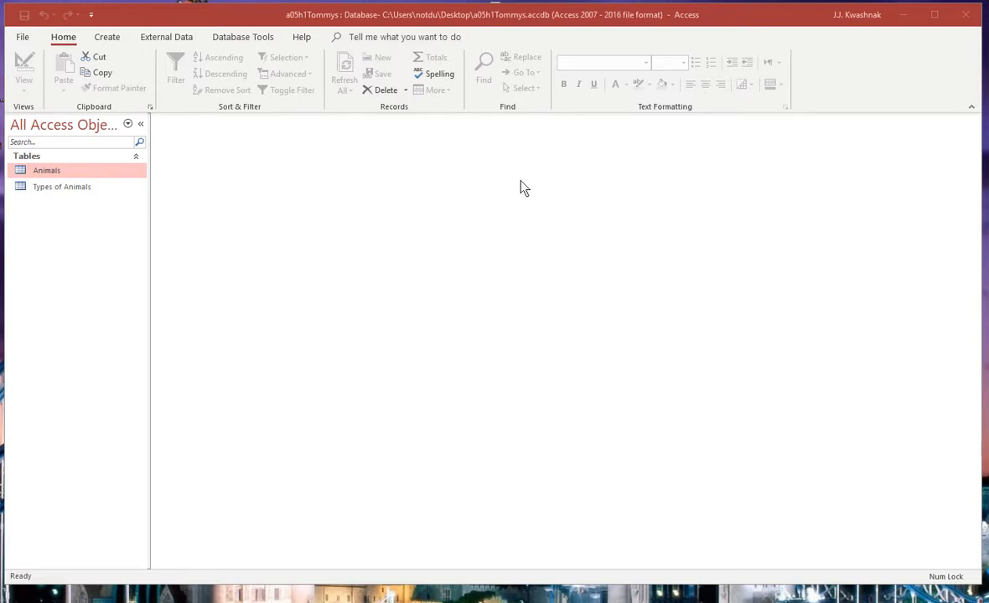
Step: Create a new query in Design view and add the Animals table to it
left_click(106, 38)
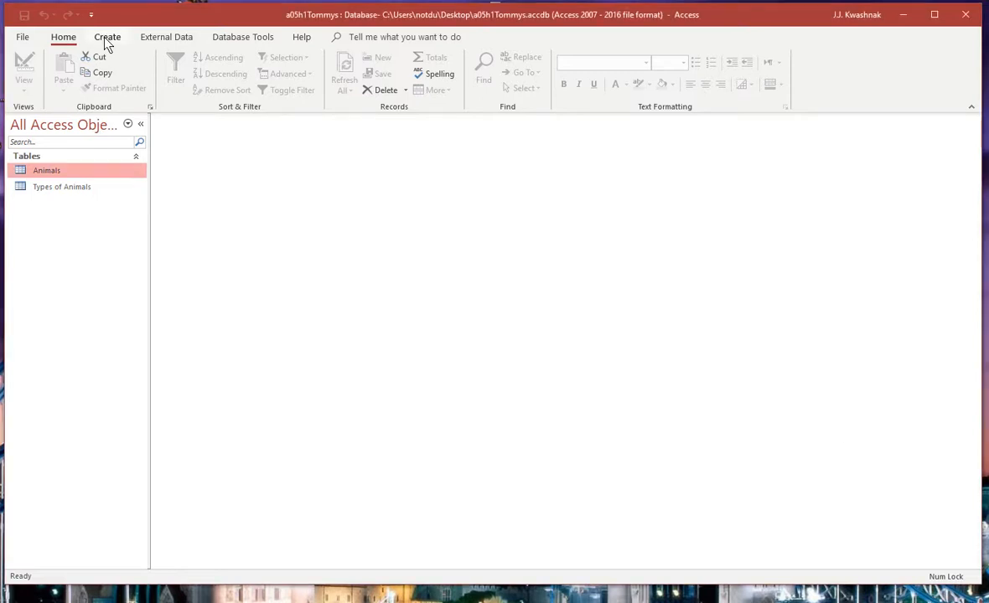
left_click(105, 40)
left_click(218, 72)
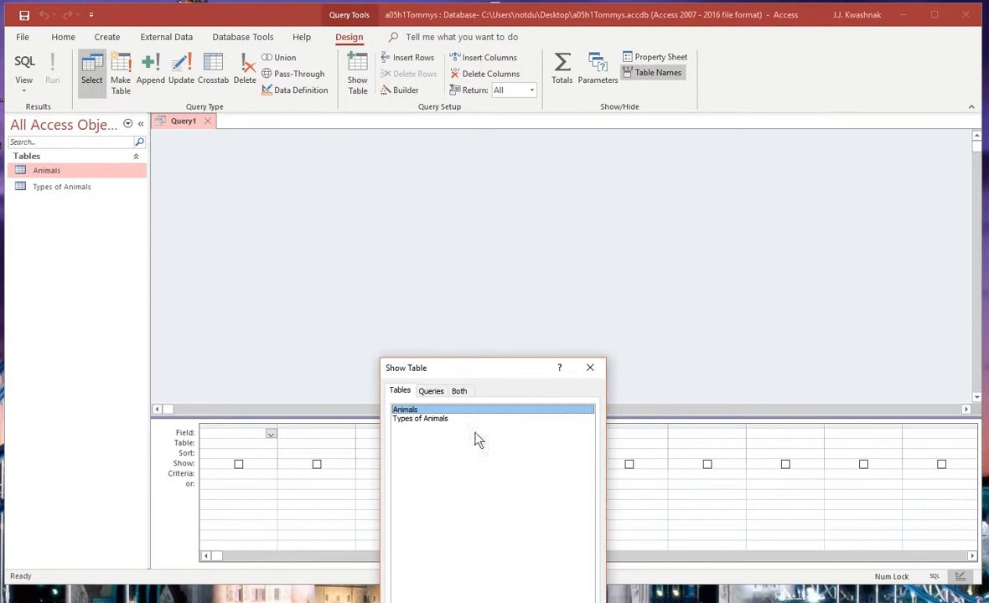
left_click_drag(477, 369, 473, 302)
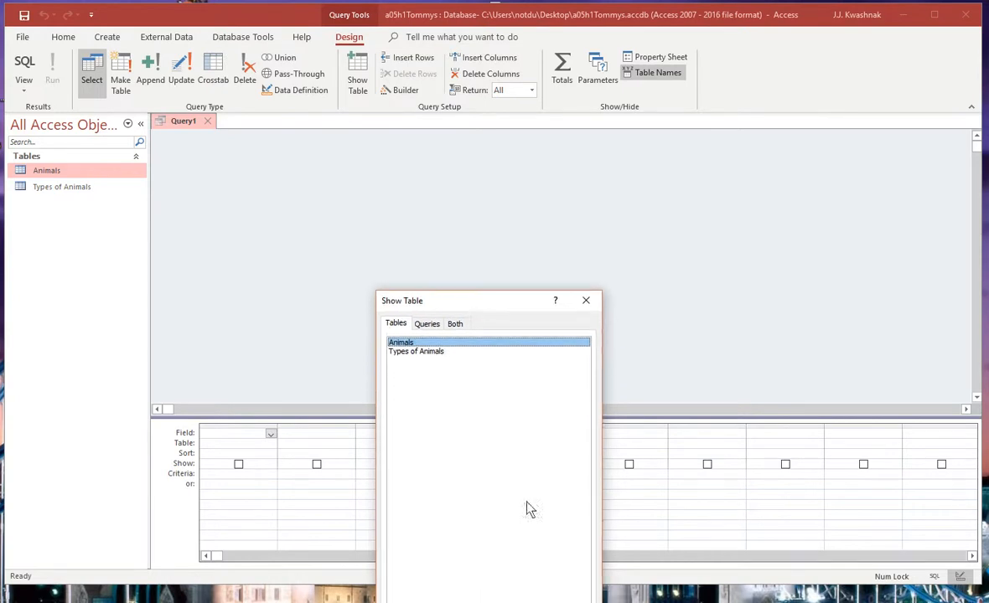
left_click(504, 602)
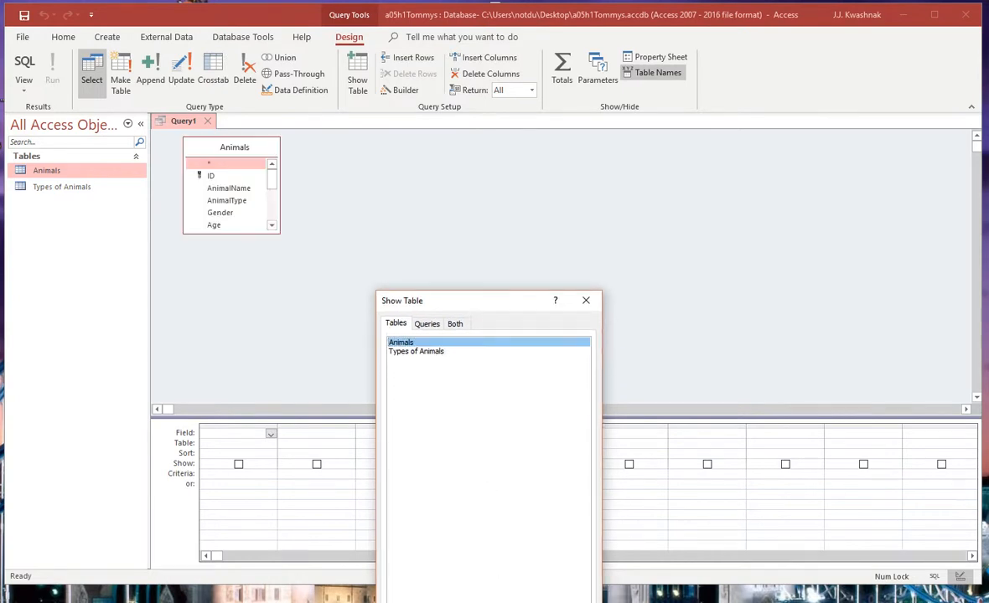
left_click(563, 602)
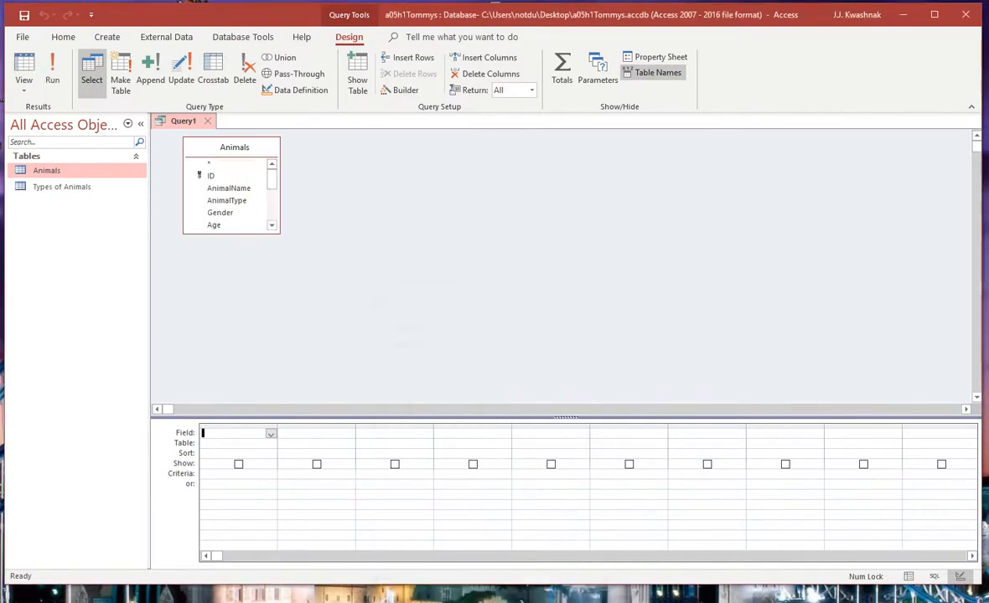
Step: Add AnimalName, AnimalType, Gender, Age, DateFound, Spayed/Neutered and Notes from Animals to the query grid, and run the query
double_click(228, 189)
double_click(228, 202)
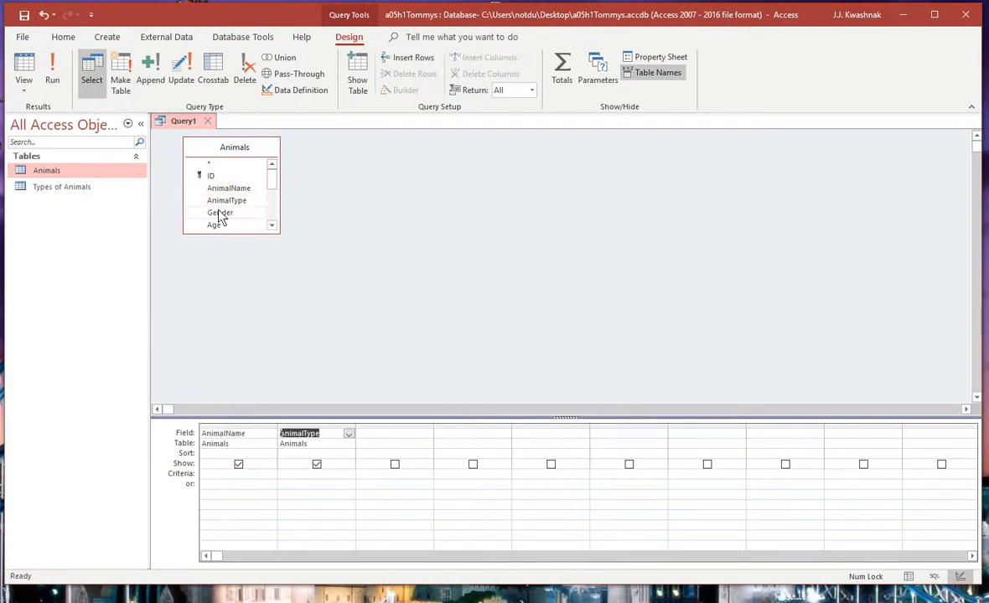
double_click(220, 213)
double_click(216, 226)
left_click(271, 226)
left_click(272, 227)
left_click(272, 226)
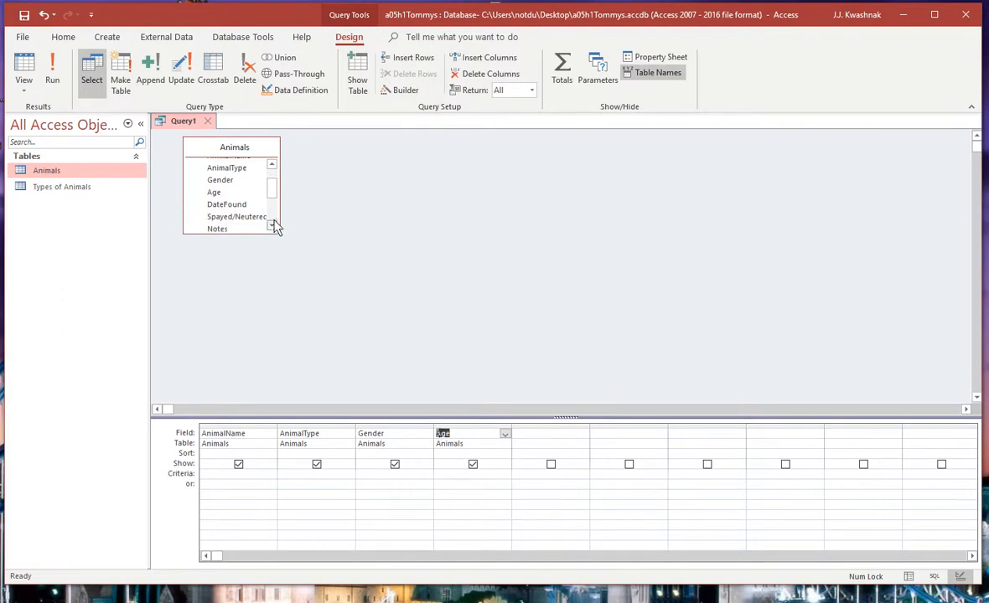
double_click(225, 206)
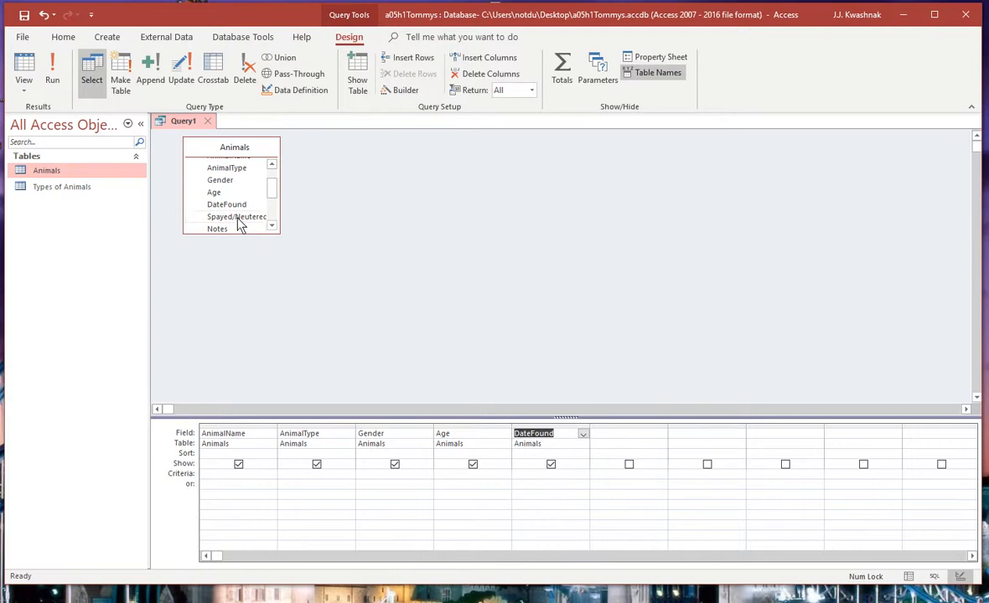
double_click(238, 218)
double_click(223, 229)
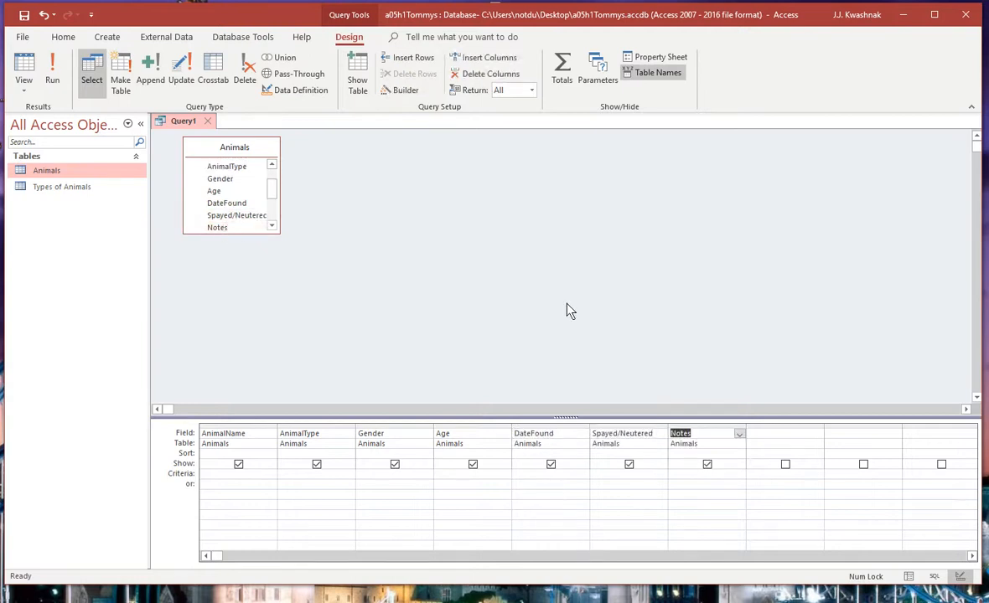
left_click(53, 71)
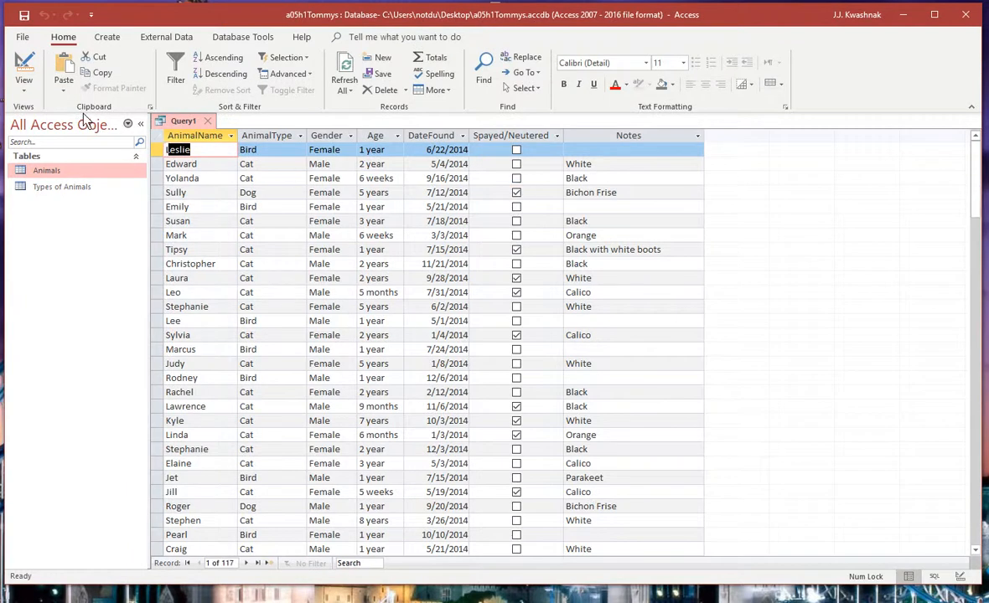
Step: Return to the query design and set the AnimalType criterion to the parameter prompt [Enter Animal Type]
left_click(24, 73)
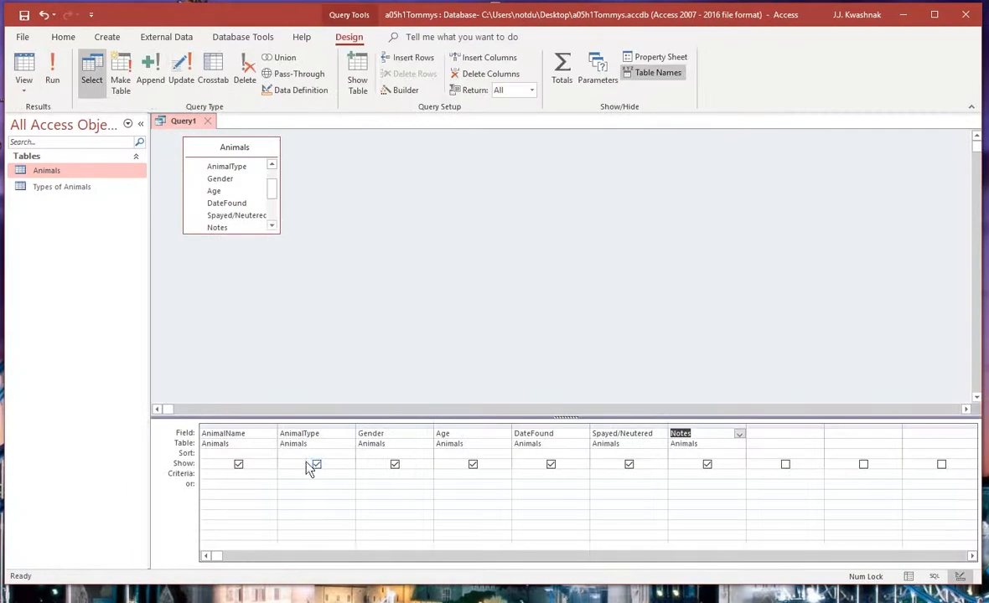
left_click(293, 473)
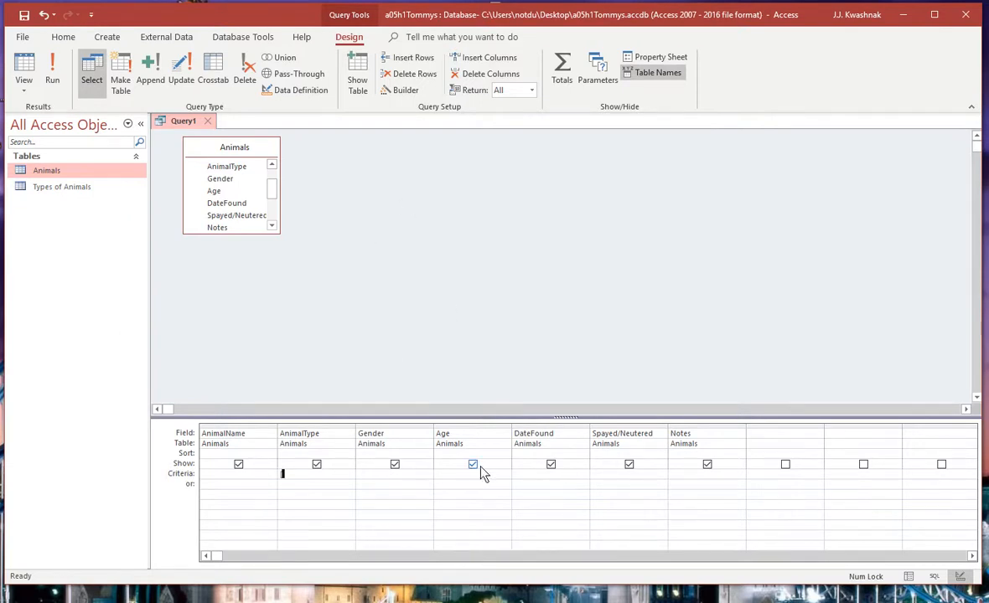
type("[Enter Animal Type]")
left_click(403, 479)
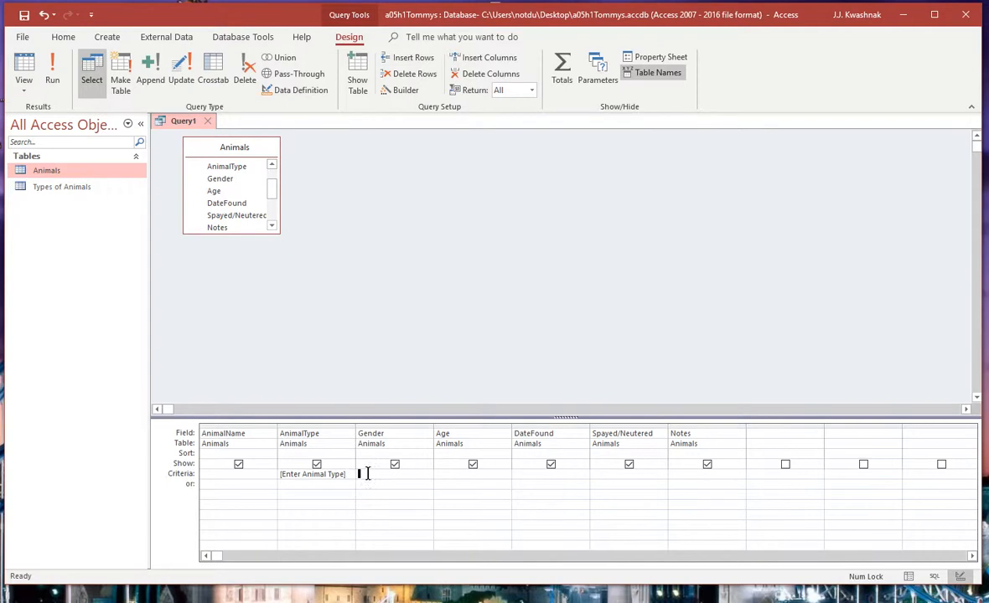
Step: Run the query with Cat as the animal type and look through the returned records
left_click(55, 71)
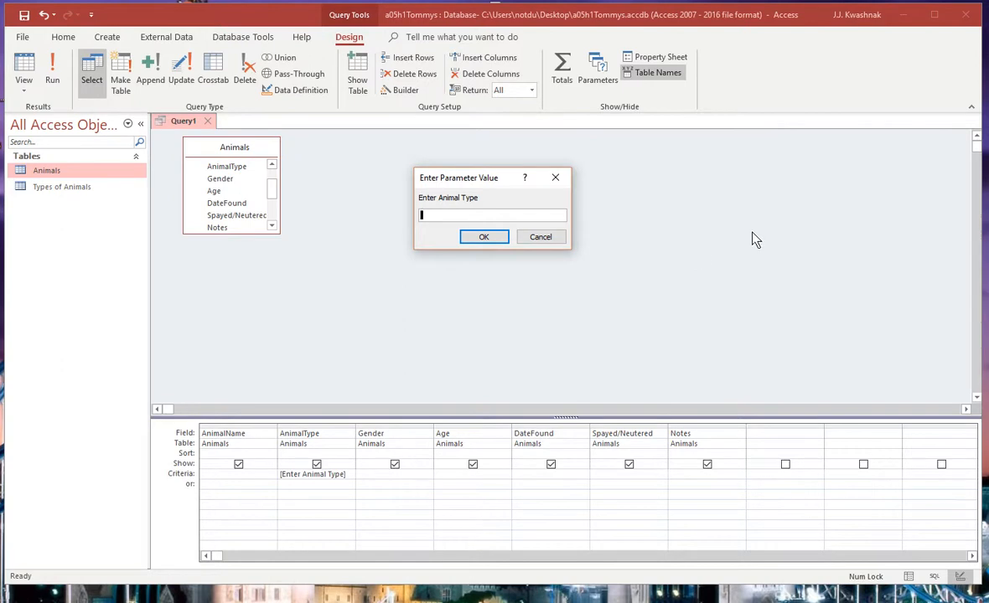
type("Cat")
key("Return")
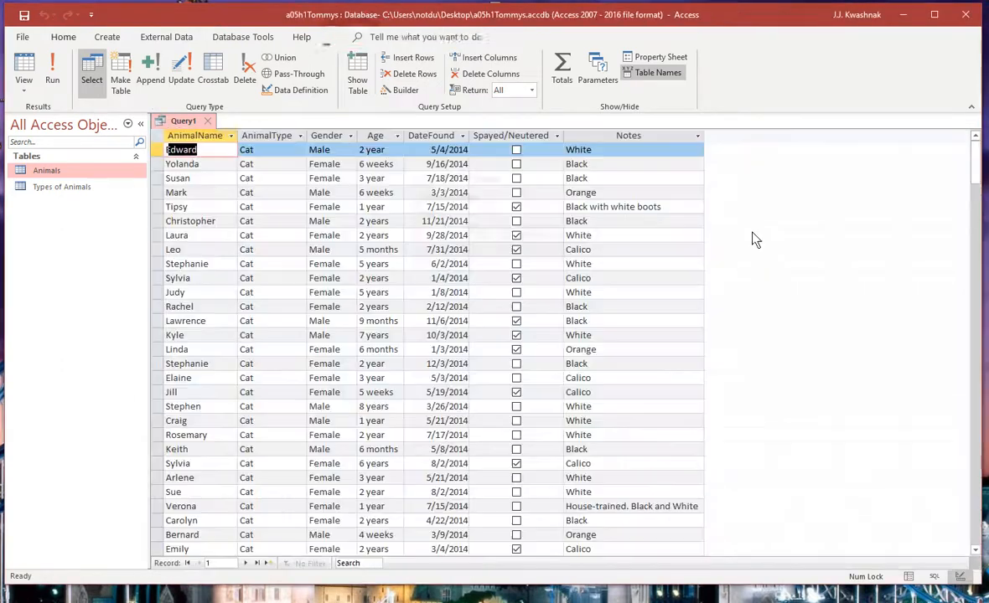
scroll(341, 309, "down", 17)
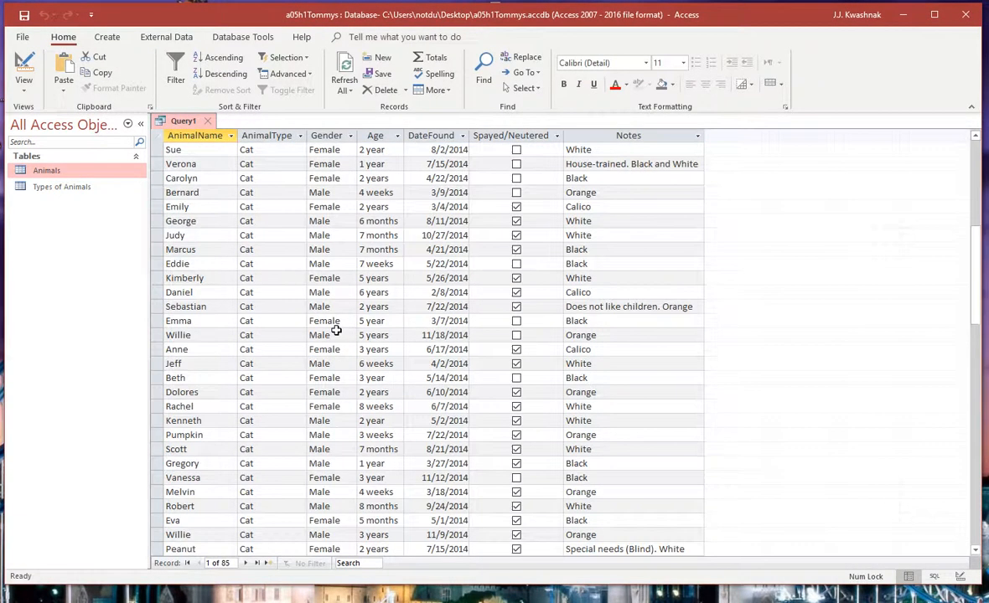
scroll(335, 330, "down", 8)
scroll(335, 330, "up", 20)
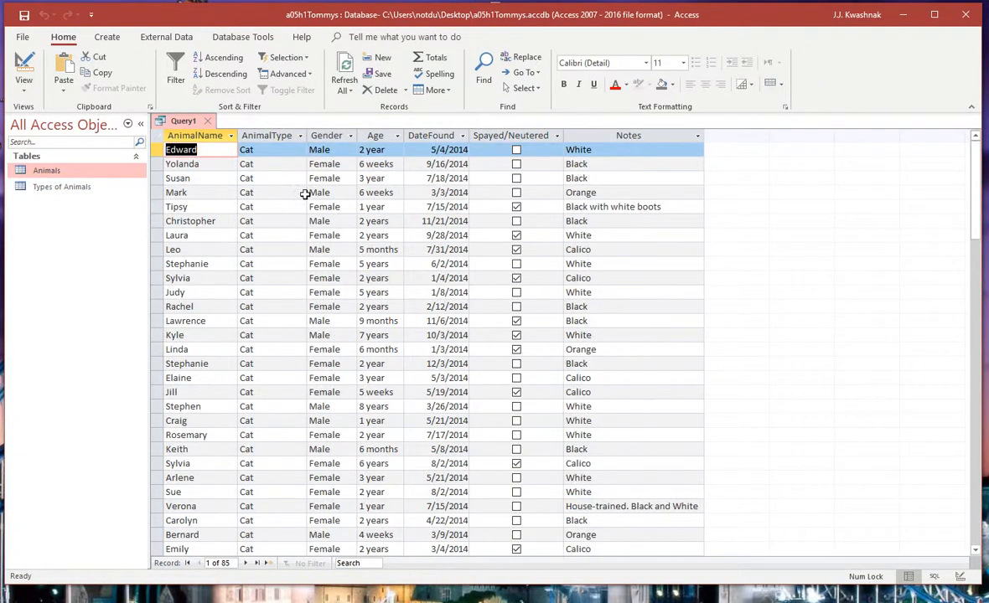
Step: Run the query again from its design with Bird as the animal type
left_click(24, 71)
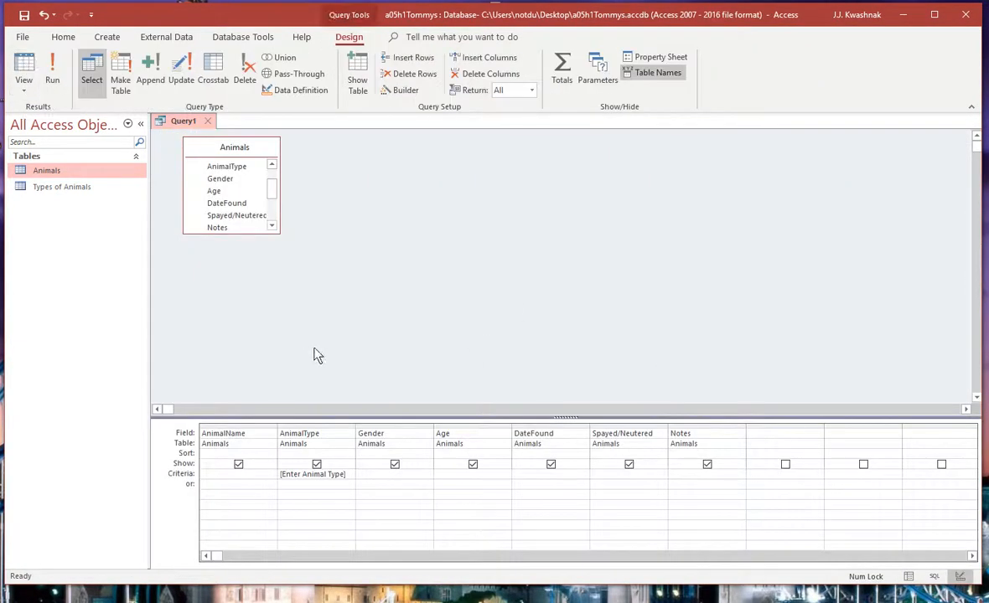
left_click(52, 74)
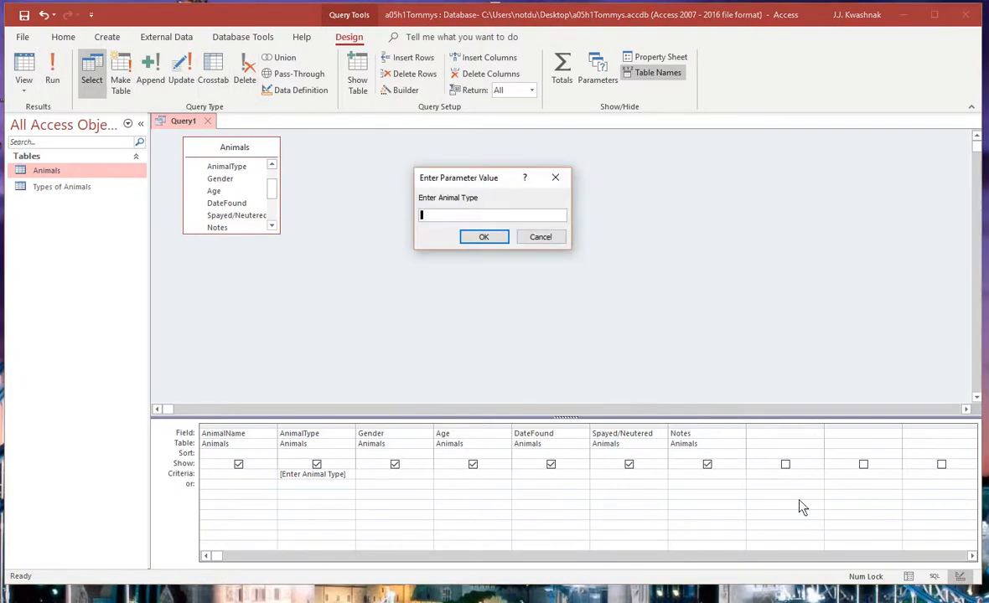
type("Bird")
key("Return")
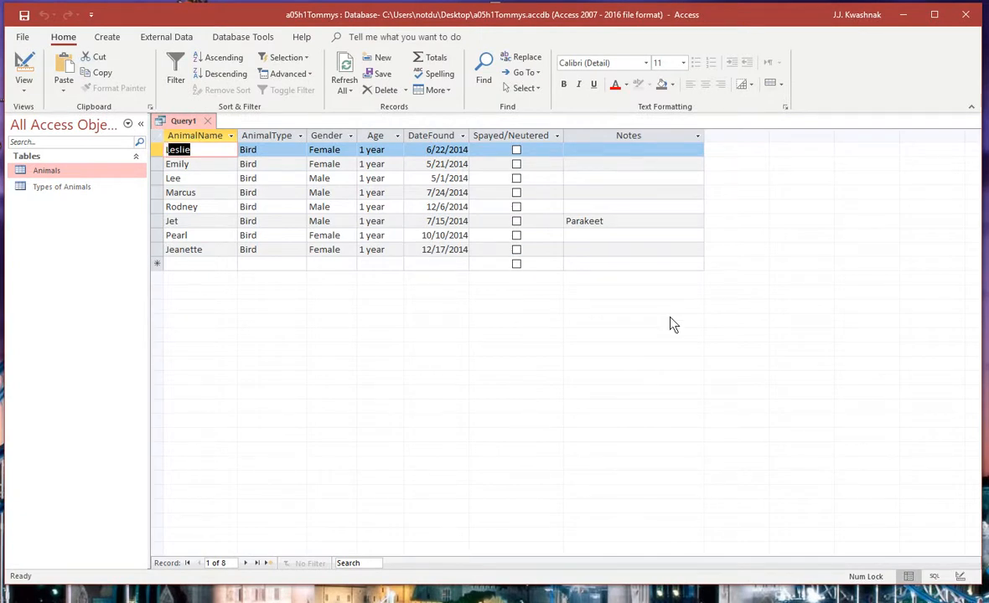
Step: Return to the query design and save the query as Animals Query
left_click(25, 65)
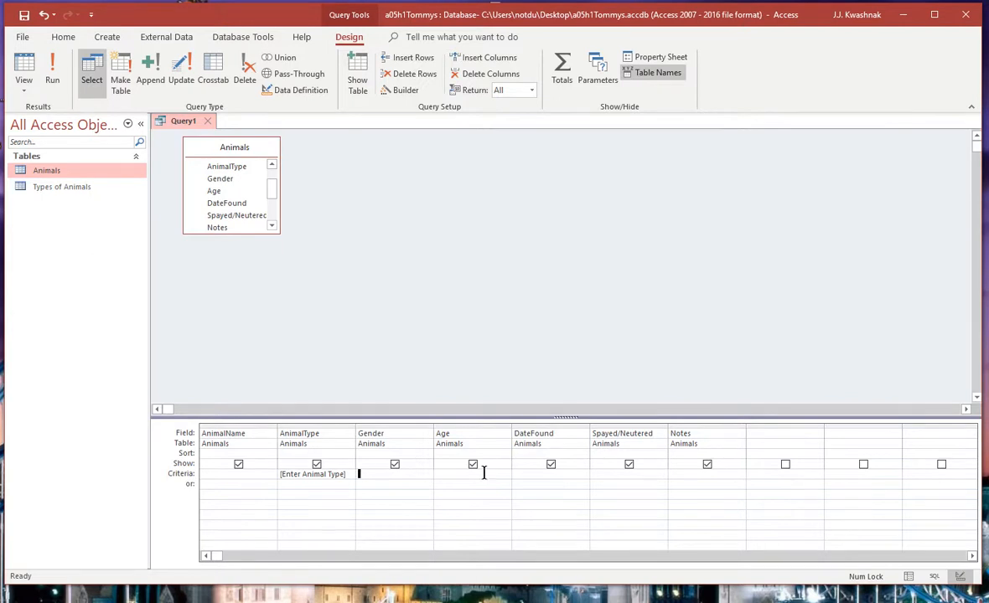
left_click(25, 17)
type("Anim")
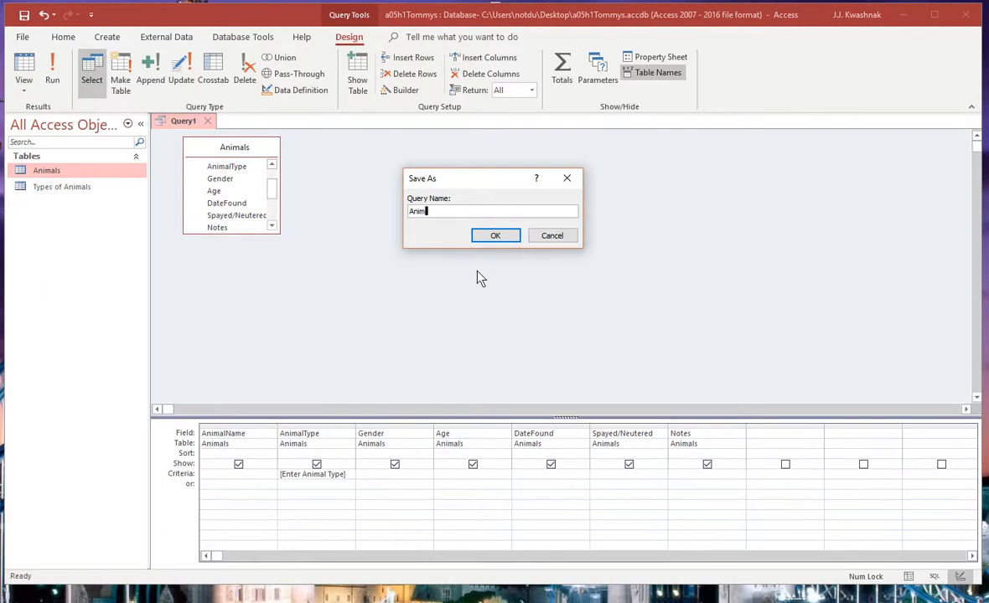
type("als Query")
key("Return")
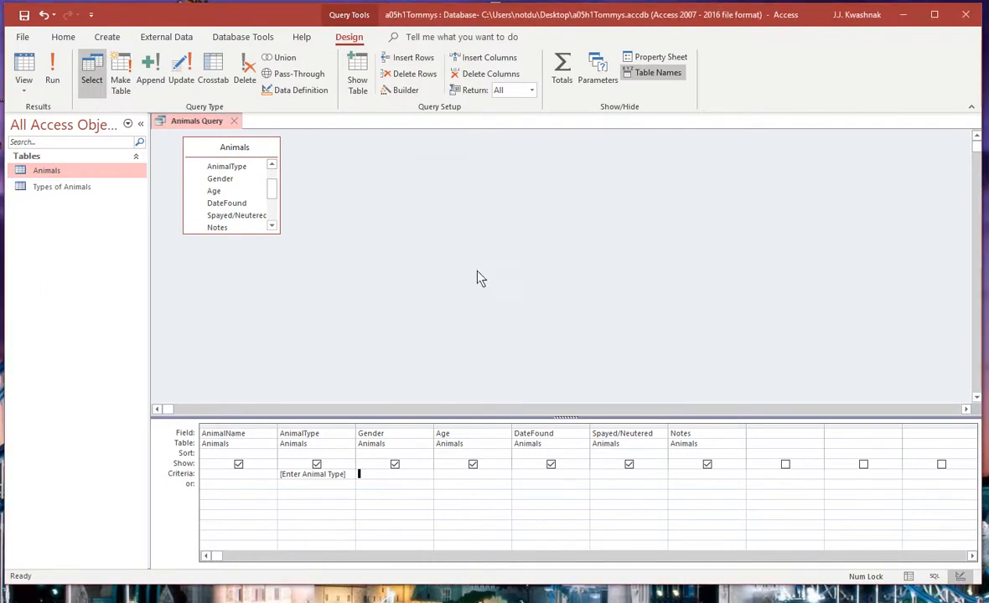
Step: Delete the [Enter Animal Type] criterion from the AnimalType column
left_click(370, 475)
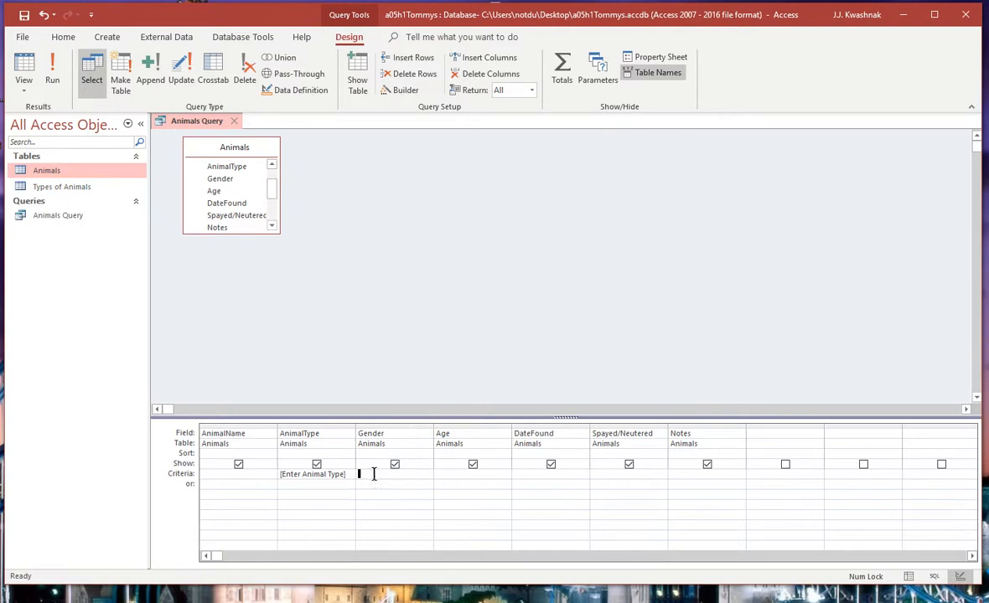
left_click(268, 475)
key("Tab")
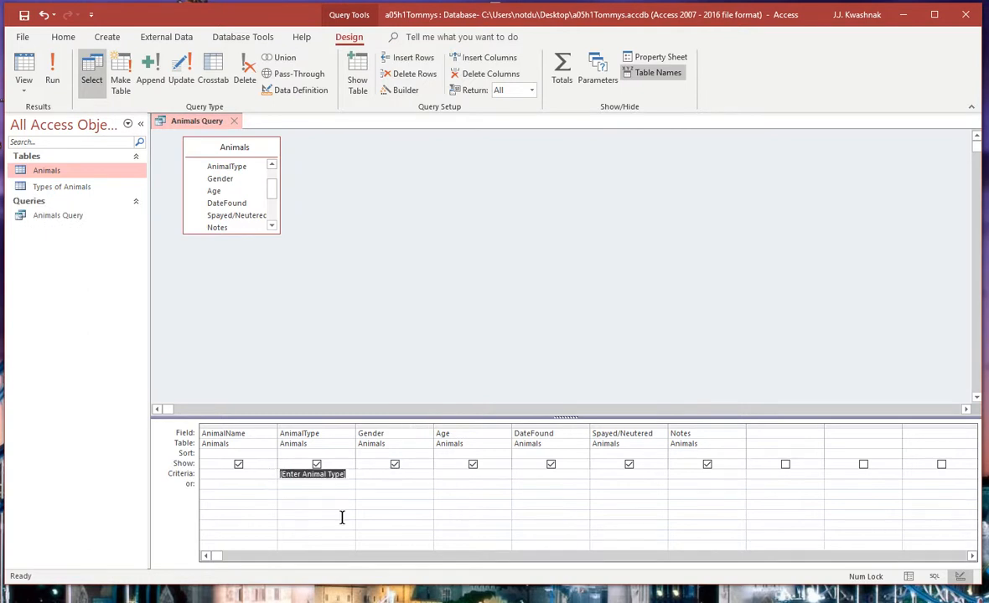
key("Delete")
Step: Set the DateFound criterion to Between [Enter Start Date] and [Enter End Date]
left_click(538, 475)
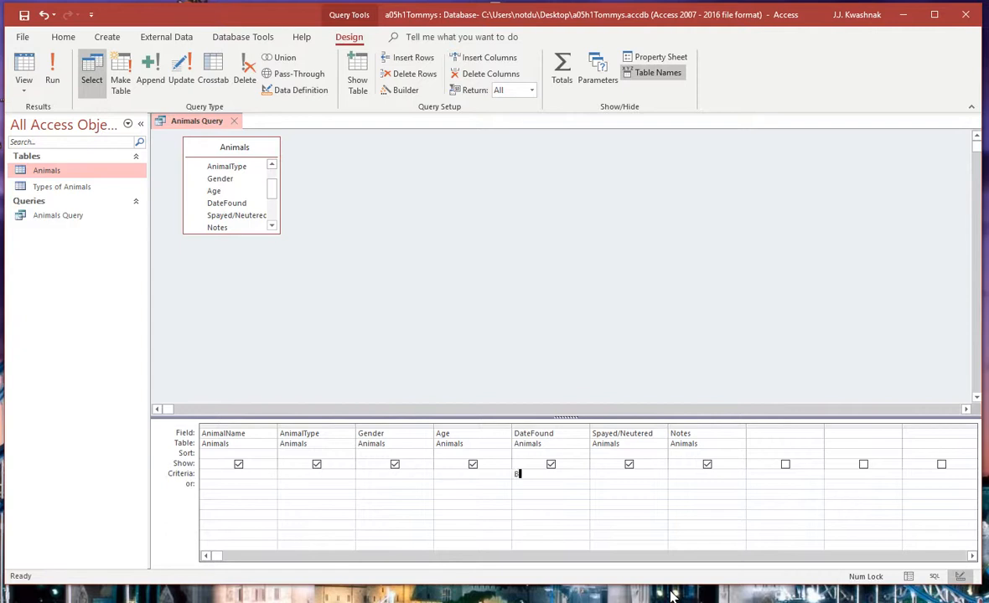
type("B")
type("etween")
type(" [Enter St")
type("art Date]")
type(" and ")
type("[Enter End ")
type("Date]")
left_click(600, 474)
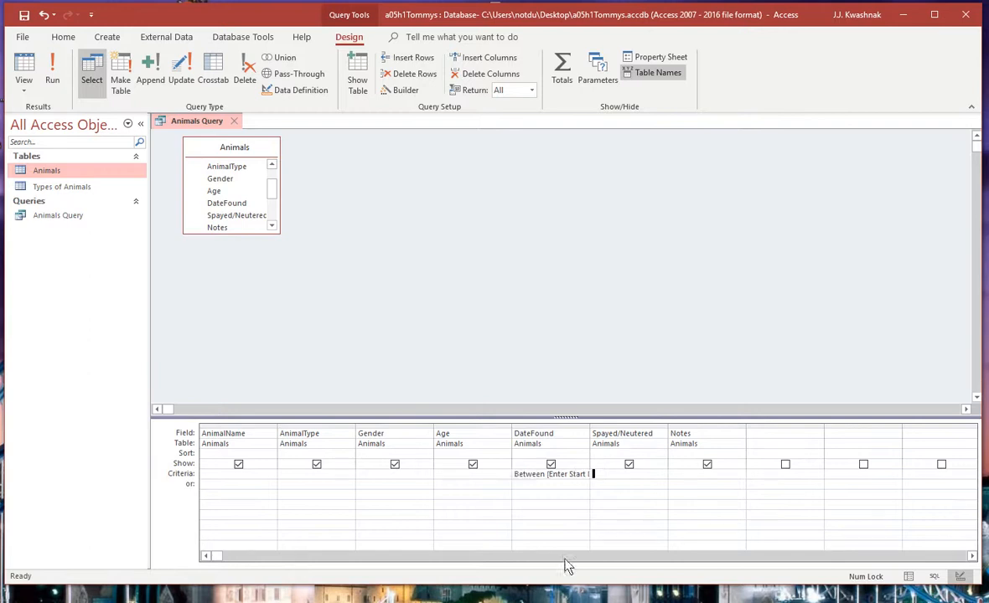
Step: Run the query with start date 8/1/2014 and end date 8/31/2014, and check the DateFound values
left_click(53, 72)
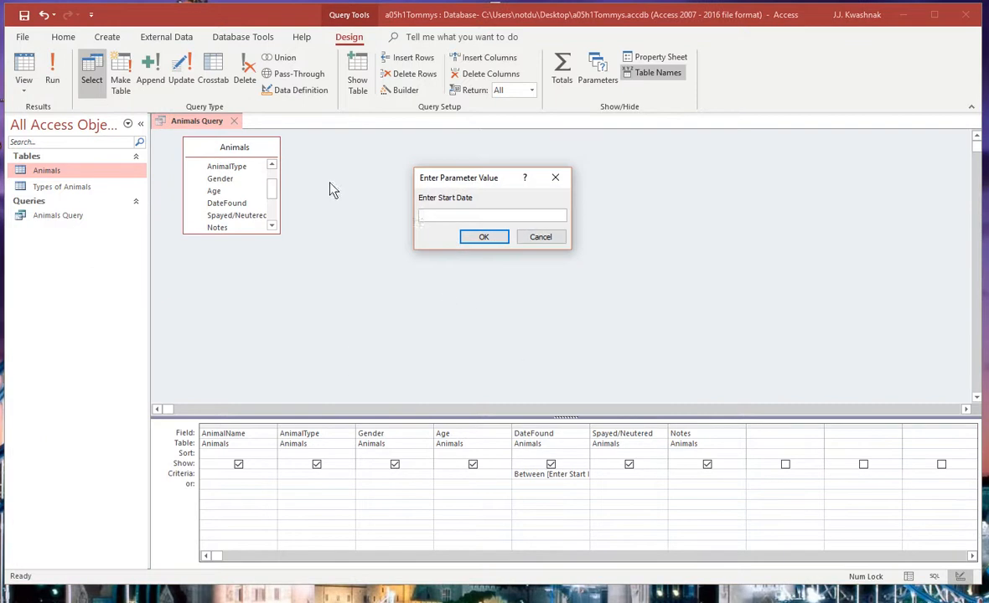
type("8/1/2015")
key("BackSpace")
type("4")
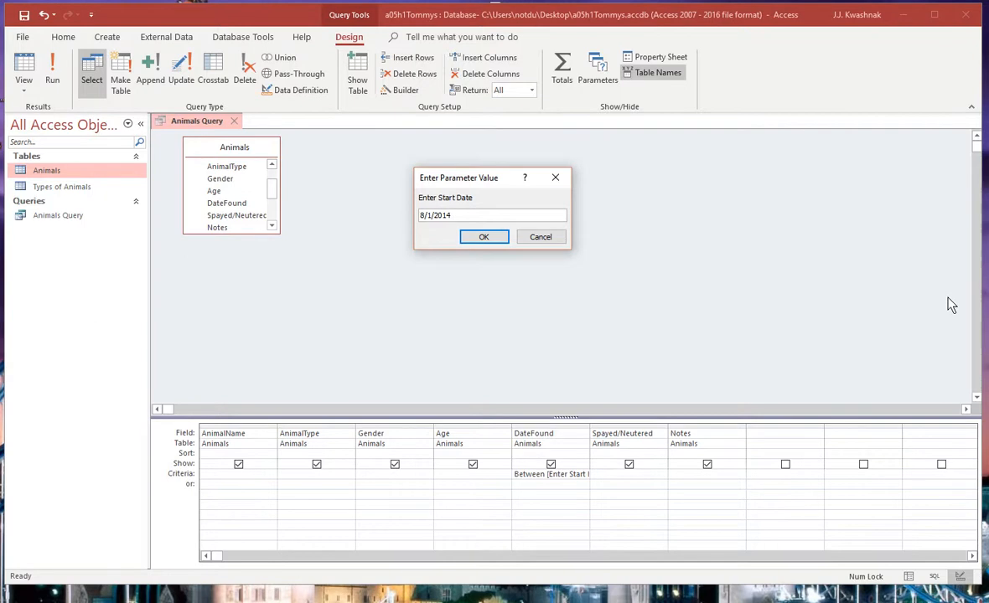
left_click(486, 238)
type("8/31/2014")
left_click(485, 238)
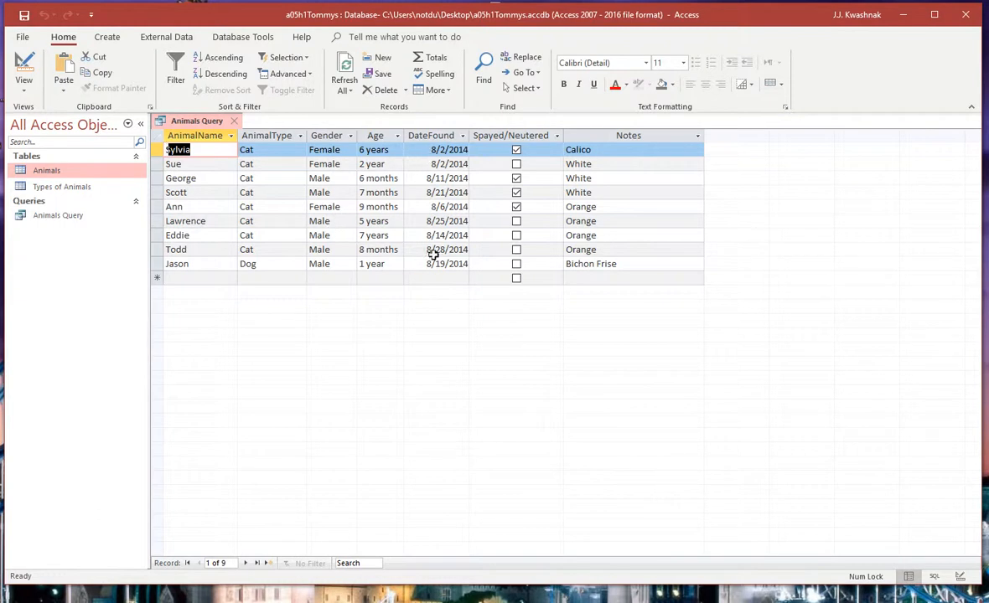
left_click(436, 251)
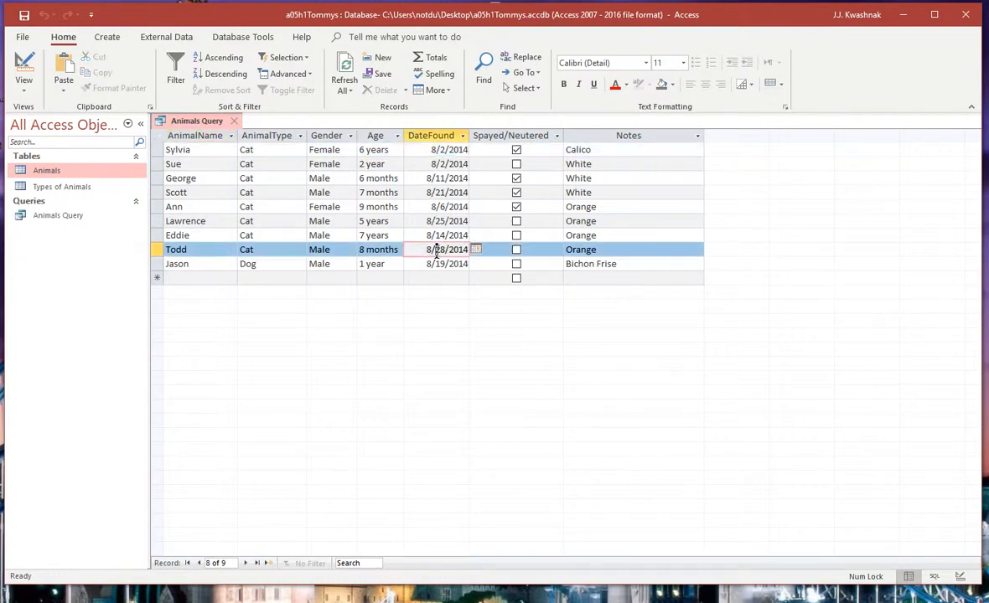
left_click(446, 149)
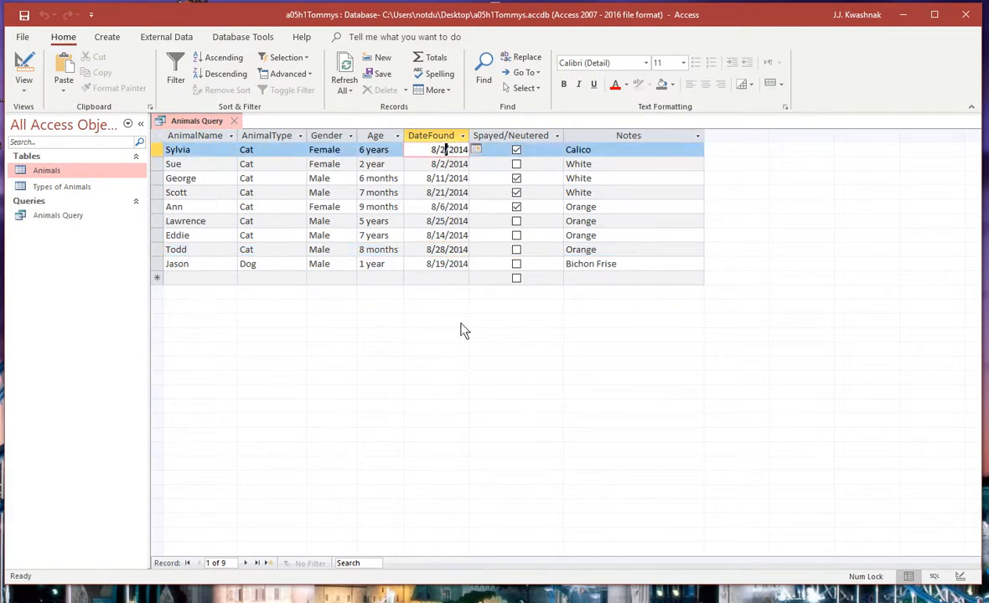
Step: Return to the query design and put the [Enter Animal Type] criterion back under AnimalType alongside the date range
left_click(24, 67)
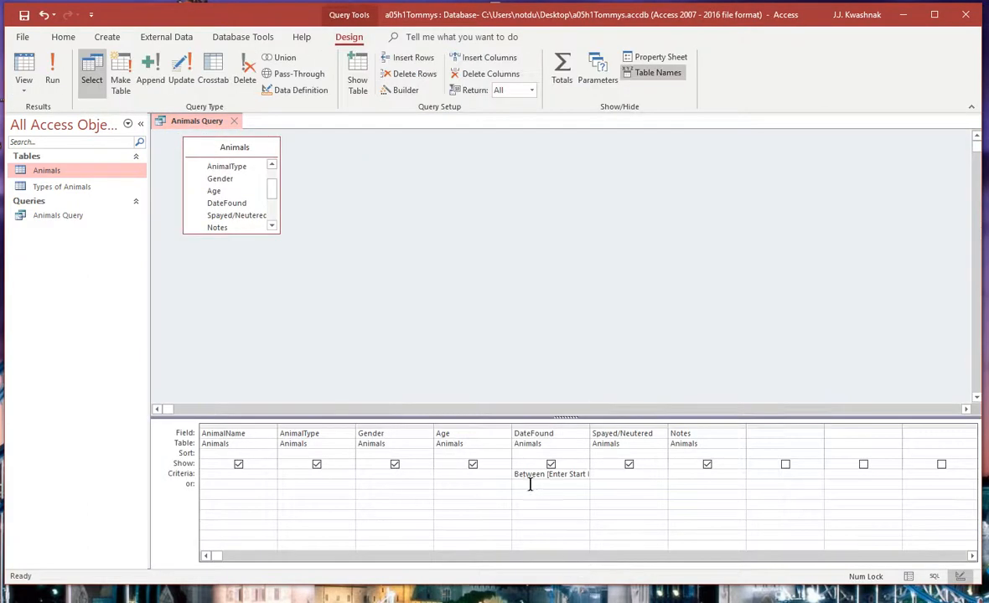
left_click(294, 474)
key("Tab")
Step: Run the query with animal type Cat, start date 8/1/2014 and end date 8/31/2014
left_click(52, 74)
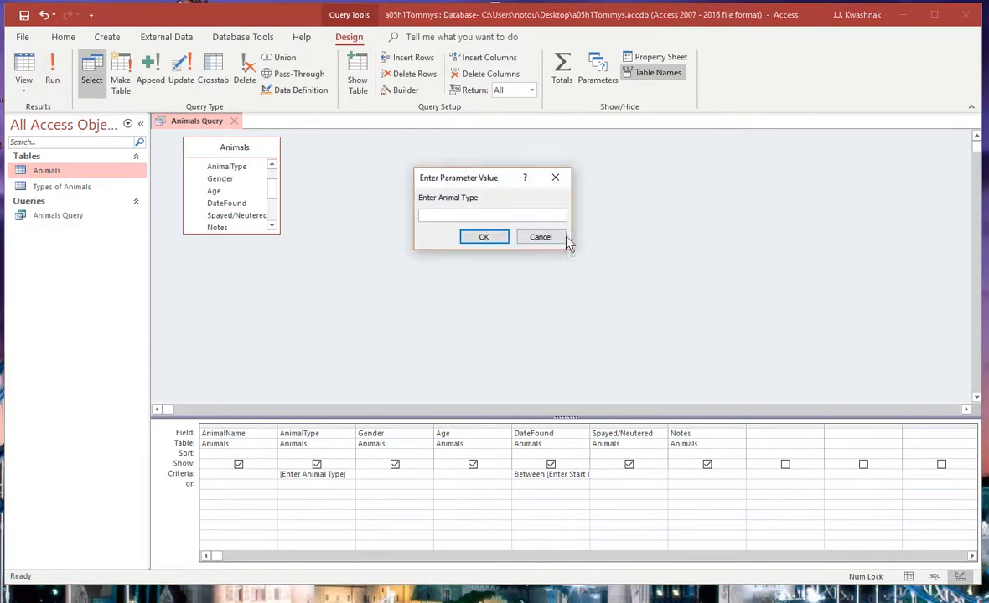
type("Ca")
key("Return")
type("8/1/2014")
key("Return")
type("8/31/20154")
key("BackSpace")
key("BackSpace")
type("4")
key("Return")
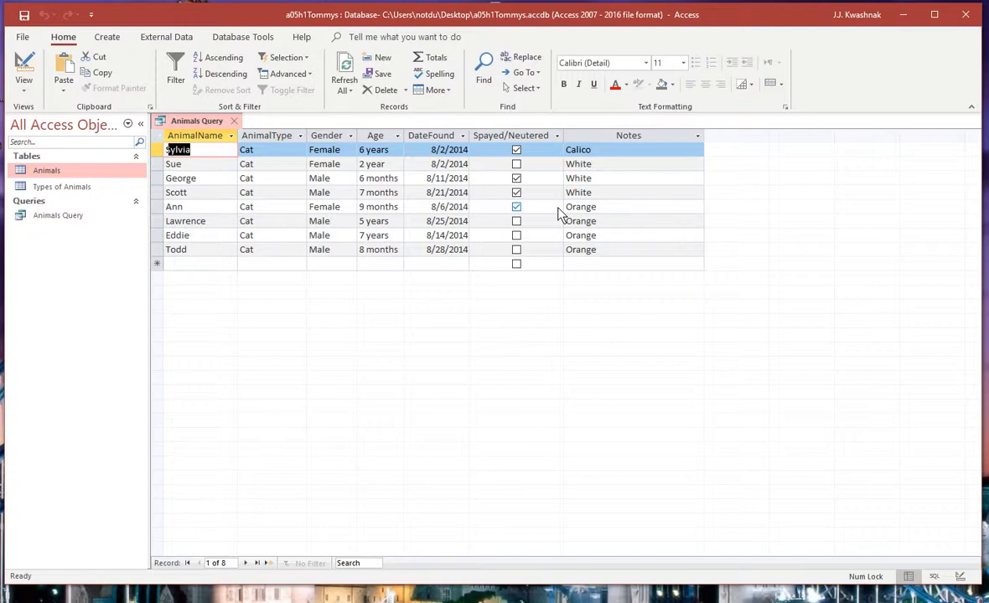
Step: Try to create a report from Animals Query while it is open in Design view
left_click(24, 67)
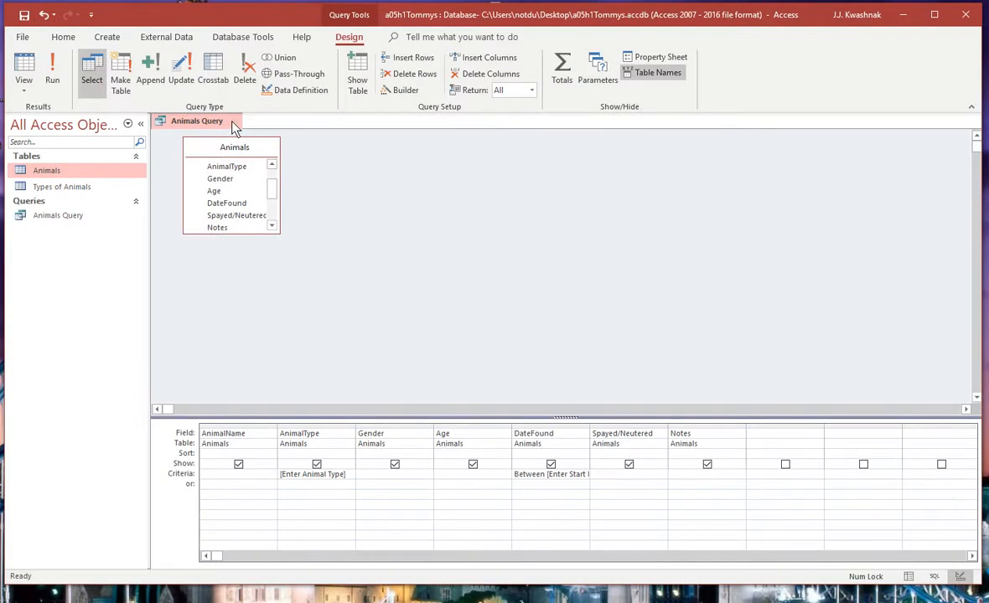
left_click(61, 218)
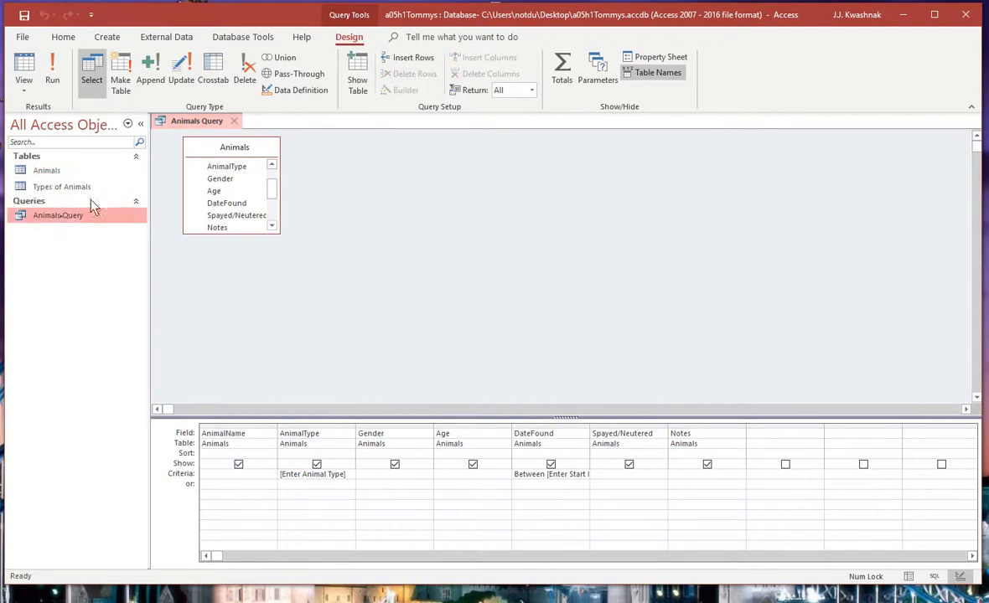
left_click(106, 38)
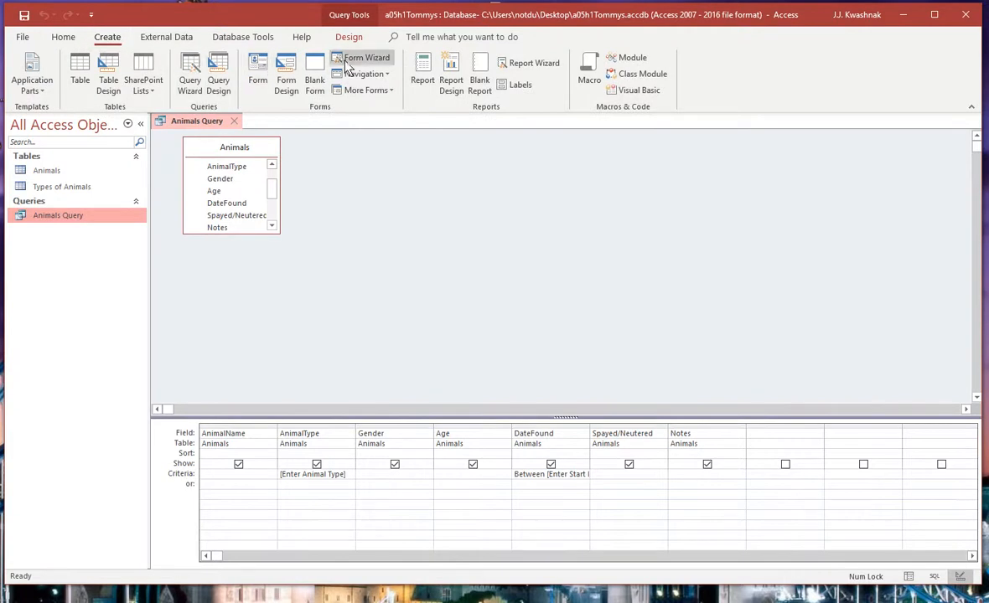
left_click(423, 74)
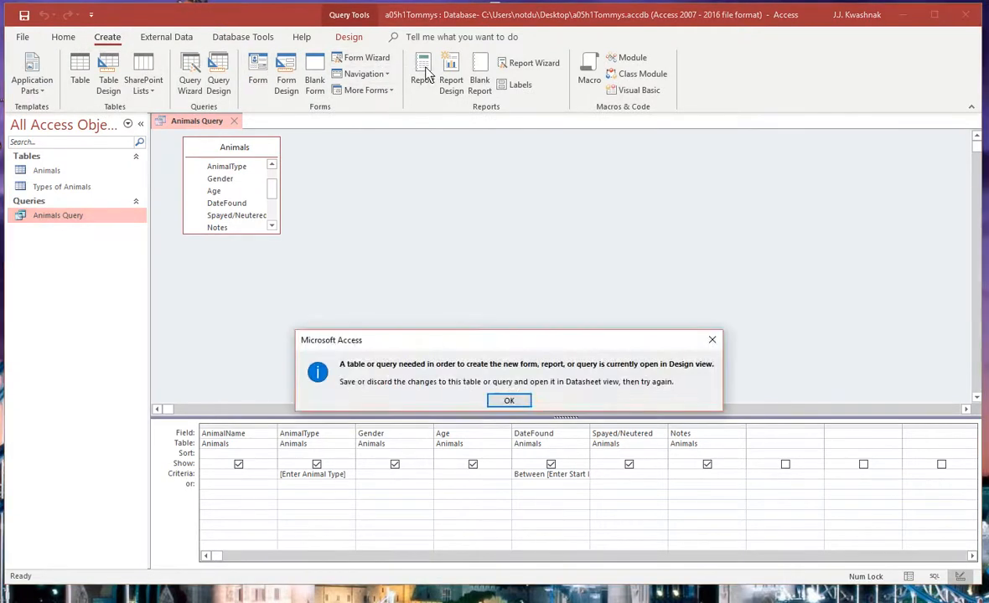
left_click(510, 402)
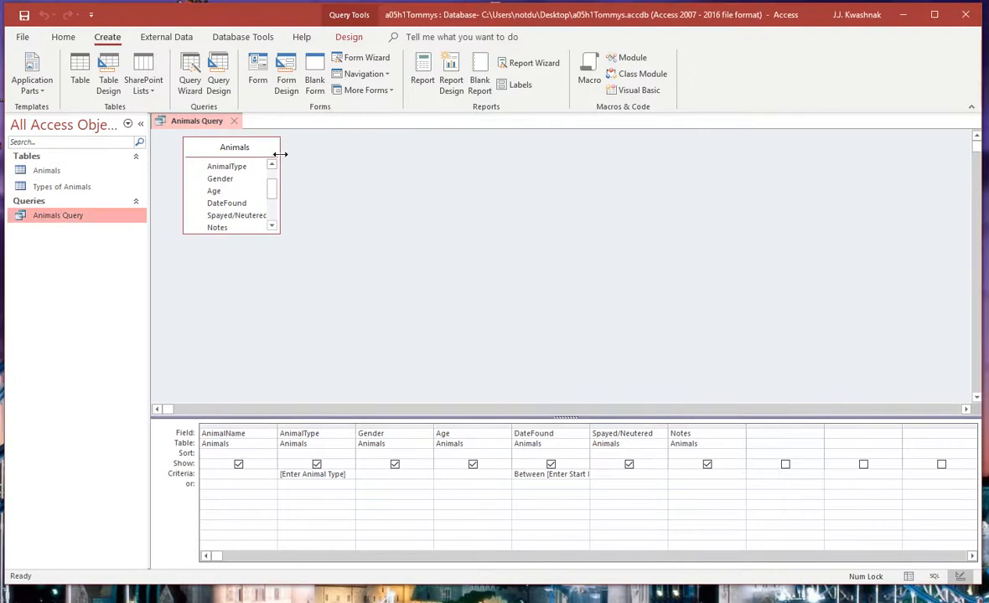
Step: Close Animals Query without saving its design changes, and create a basic report from it for animal type Cat
left_click(234, 123)
left_click(509, 400)
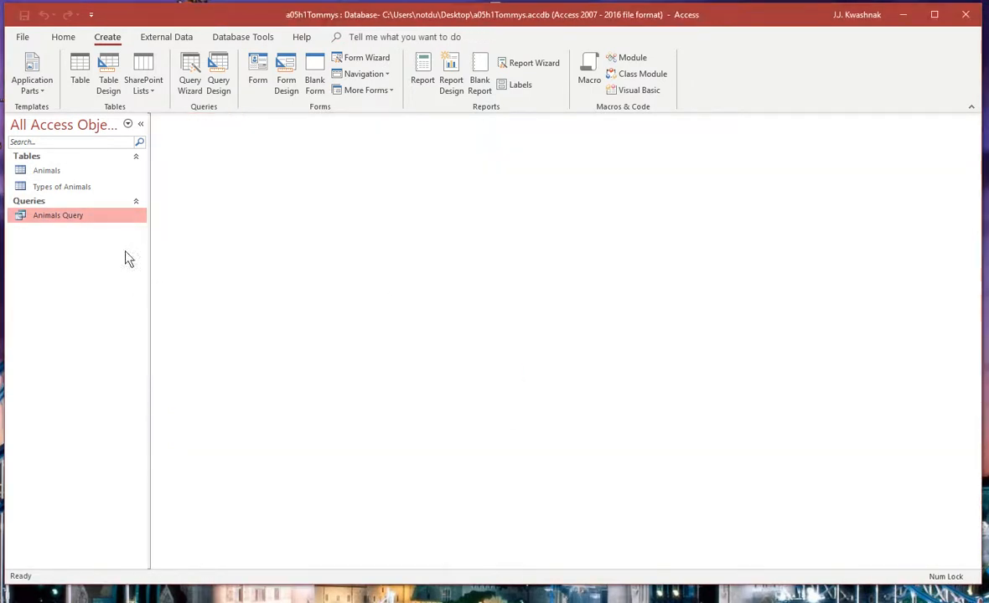
left_click(425, 76)
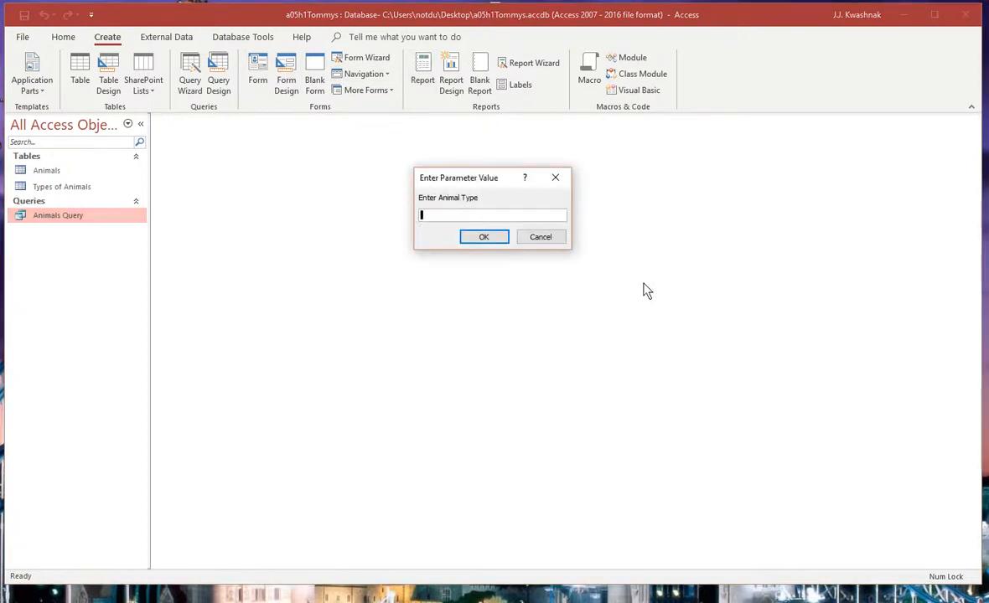
type("Cat")
key("Return")
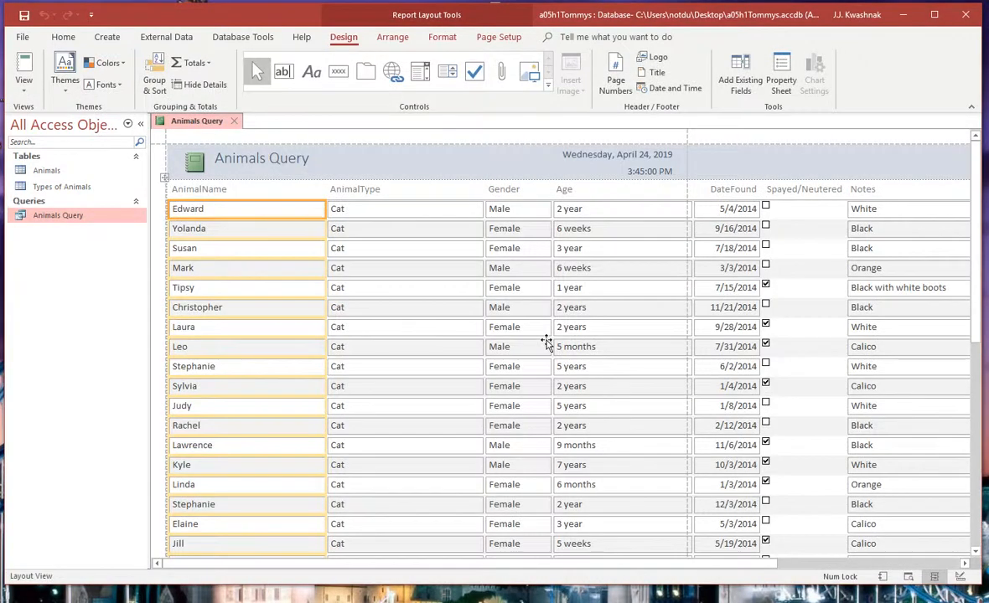
scroll(546, 344, "down", 3)
scroll(547, 344, "up", 3)
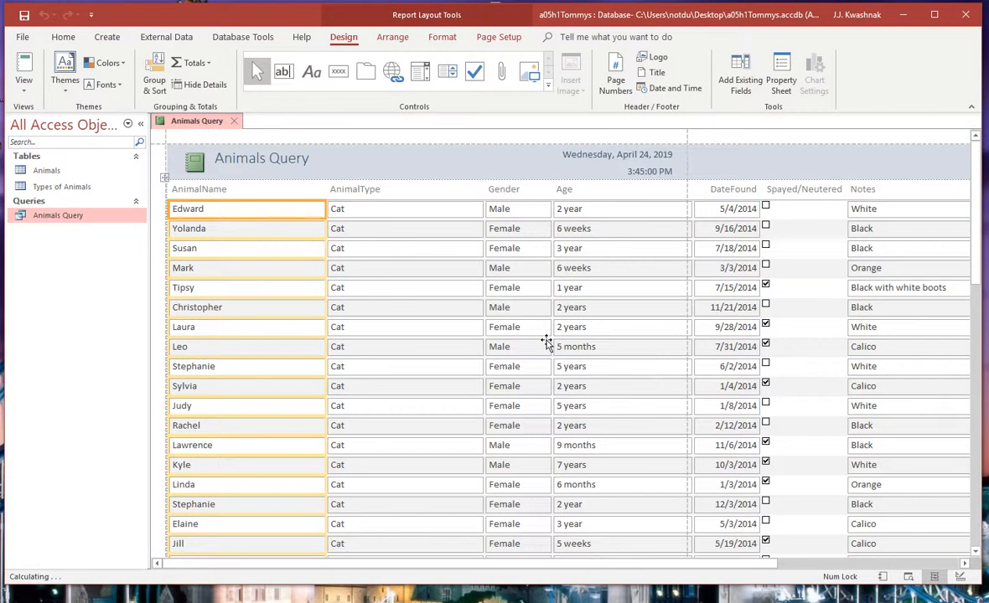
Step: Save the new report as Animal Report and close it
left_click(25, 14)
type("Animal Report")
key("Return")
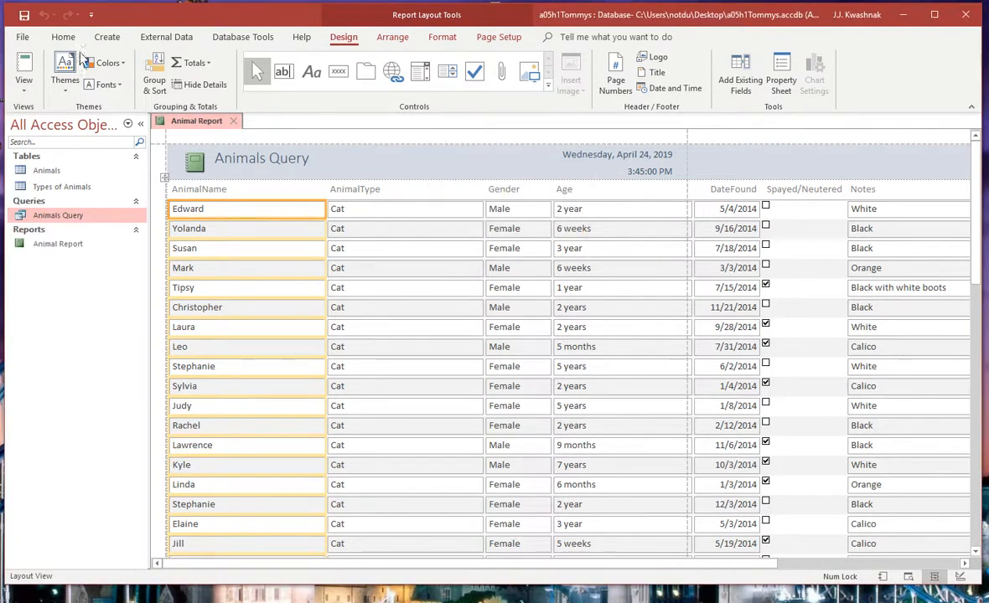
left_click(233, 121)
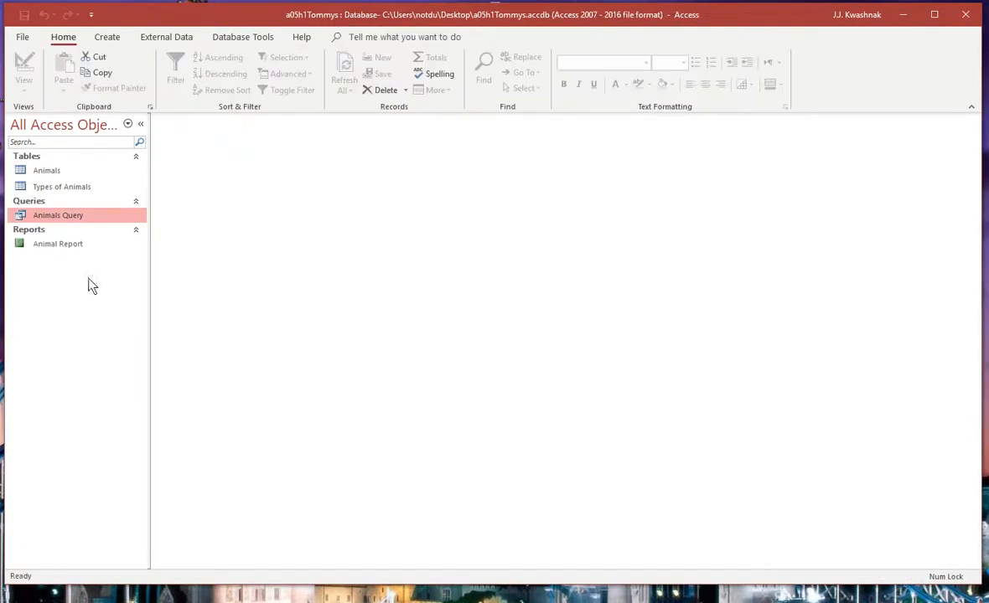
Step: Open Animal Report with animal type Bird, check the listed records, and close the report
double_click(62, 246)
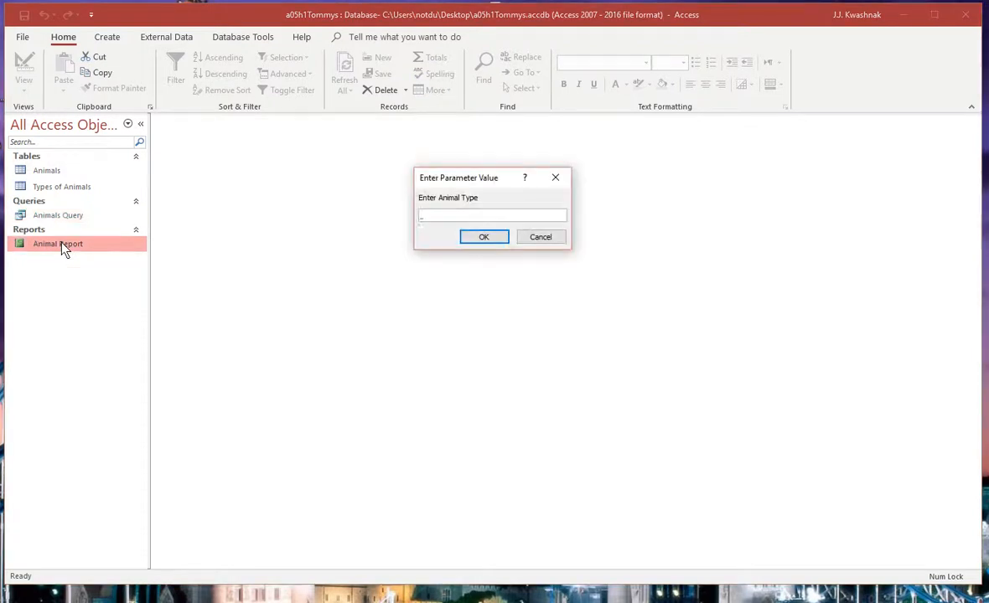
type("Bird")
key("Return")
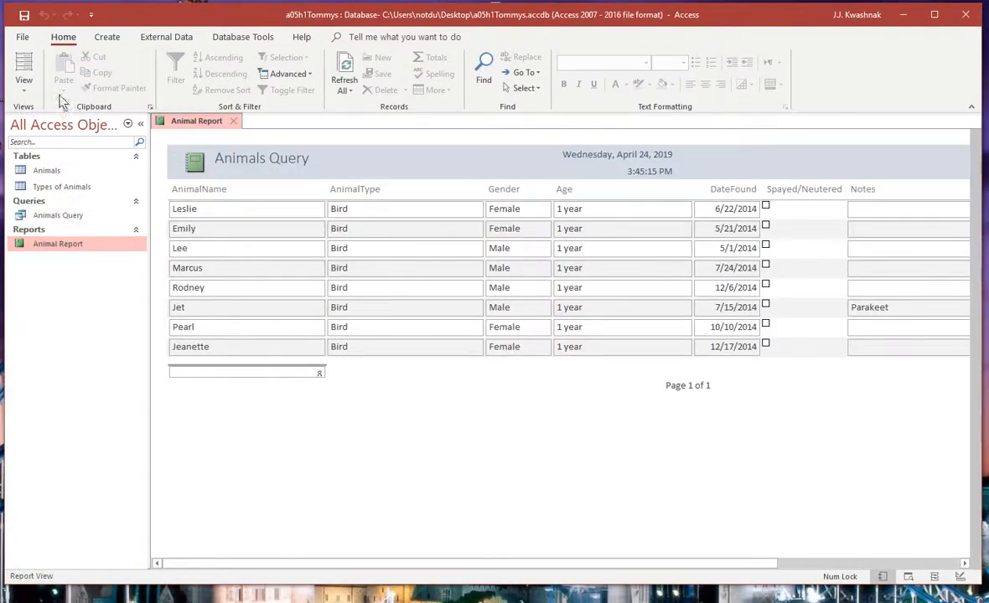
left_click(236, 123)
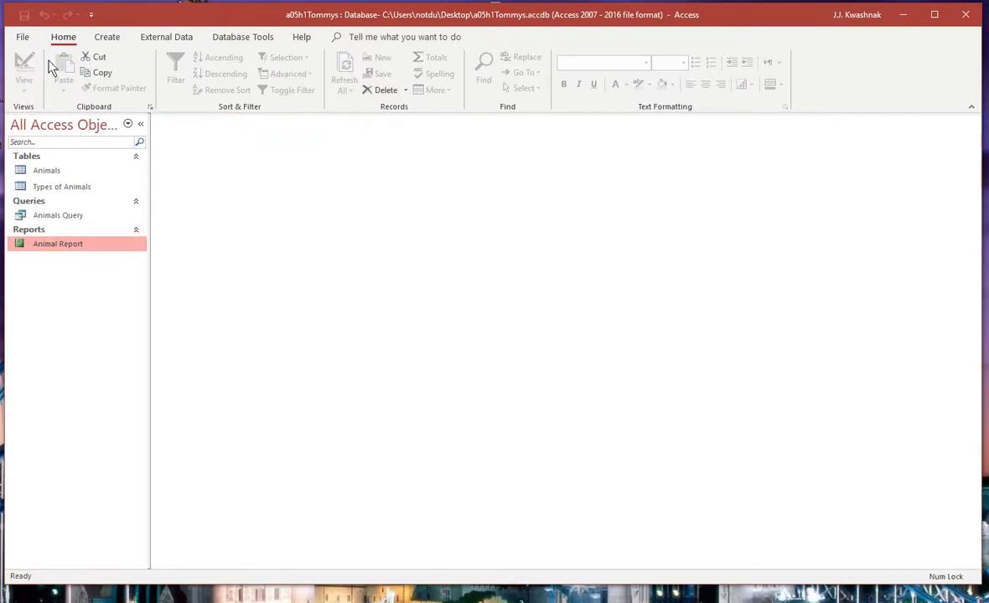
Step: Reopen Animal Report with Dragon as the animal type to test a type missing from the data
double_click(73, 244)
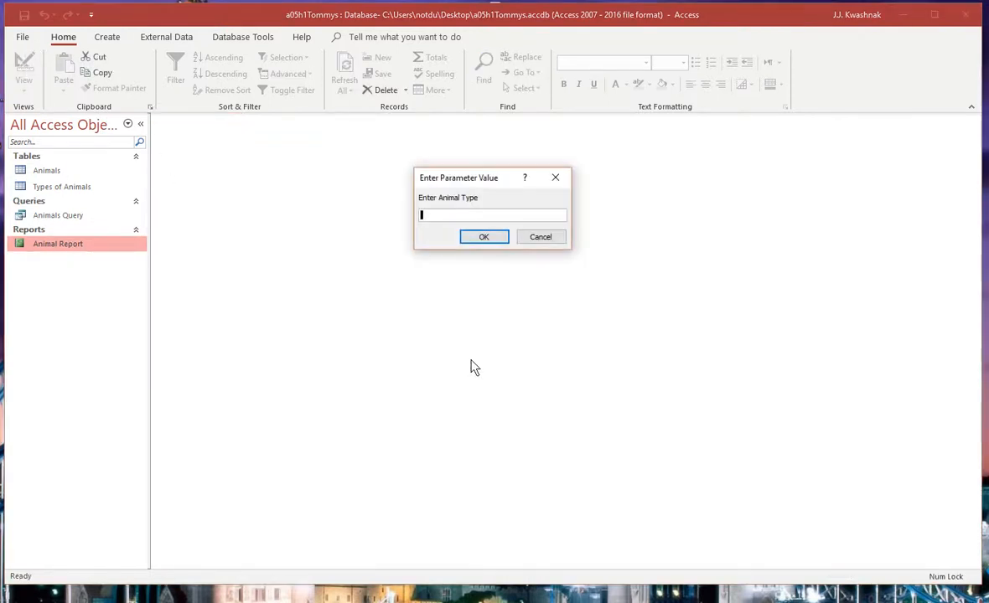
type("Dragon")
key("Return")
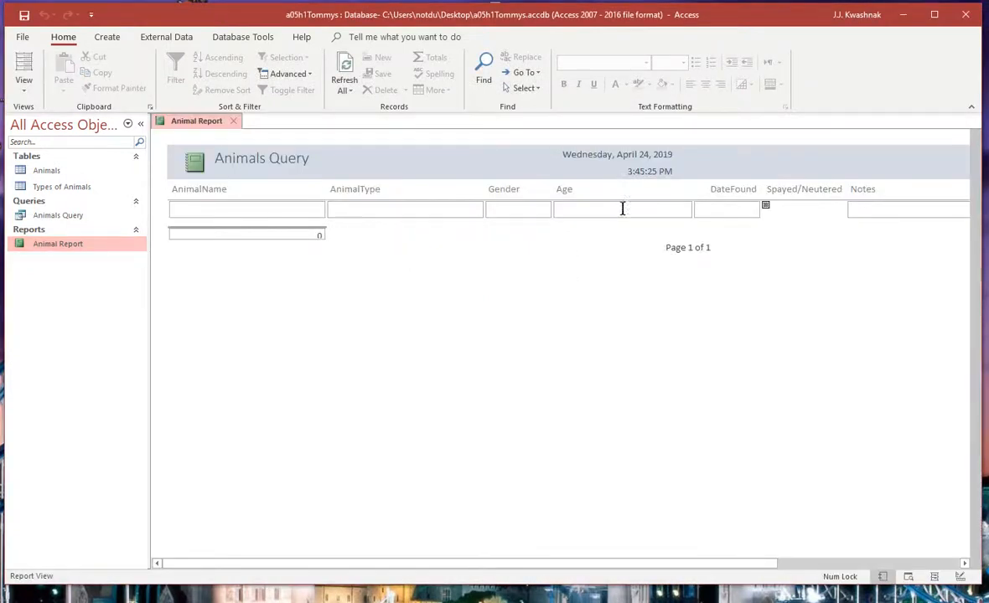